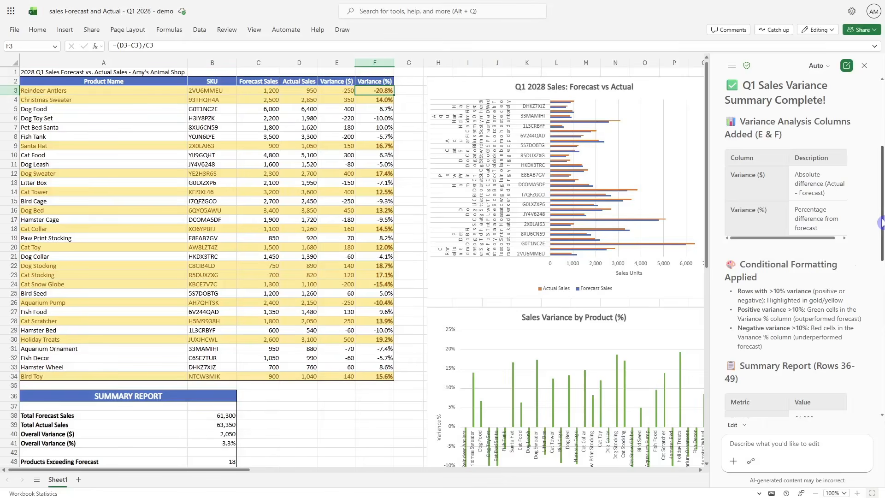
scroll(847, 286, "down", 1)
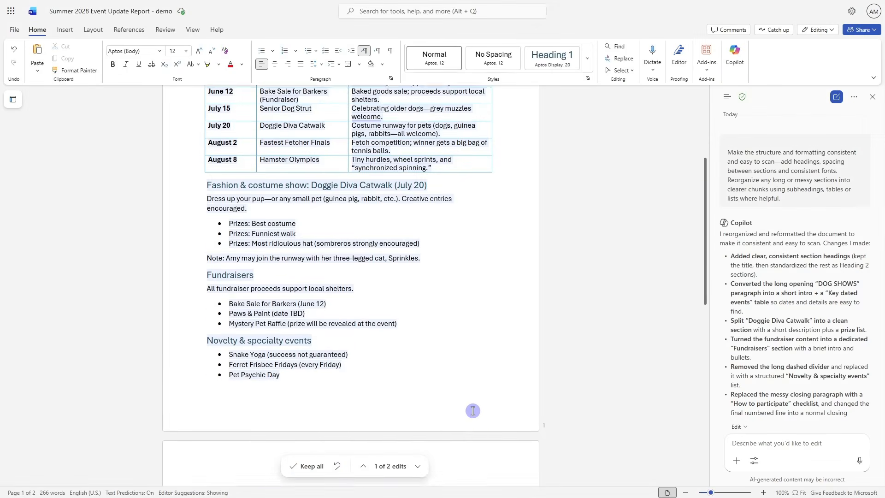
scroll(472, 410, "down", 2)
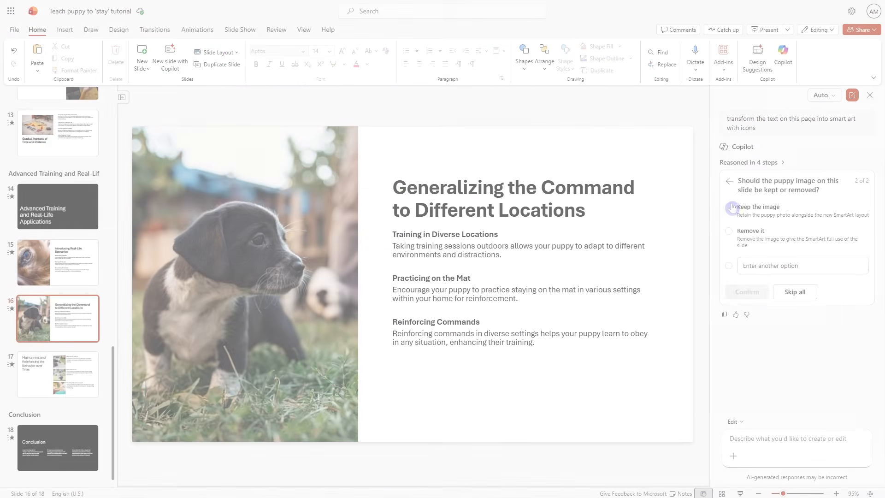
left_click(728, 206)
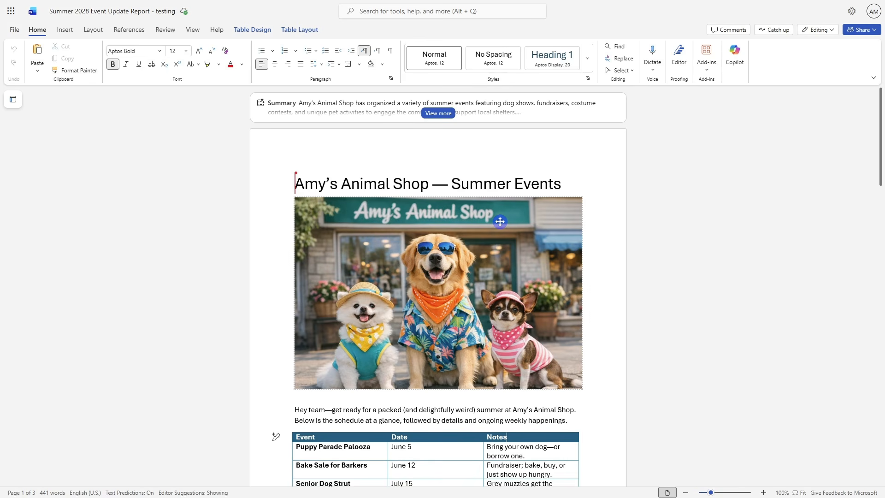
Open Copilot for the summer events document, view the inline Copilot prompt at the events table, and dismiss that prompt.
left_click(739, 65)
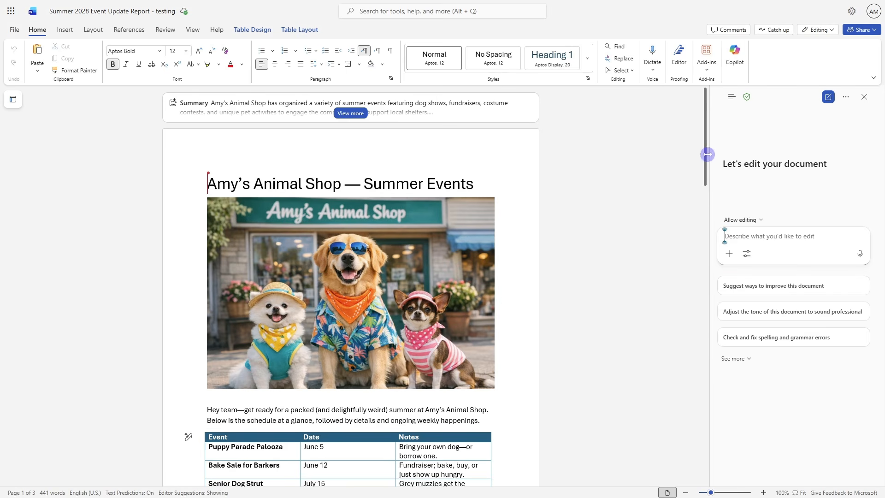
scroll(654, 258, "down", 2)
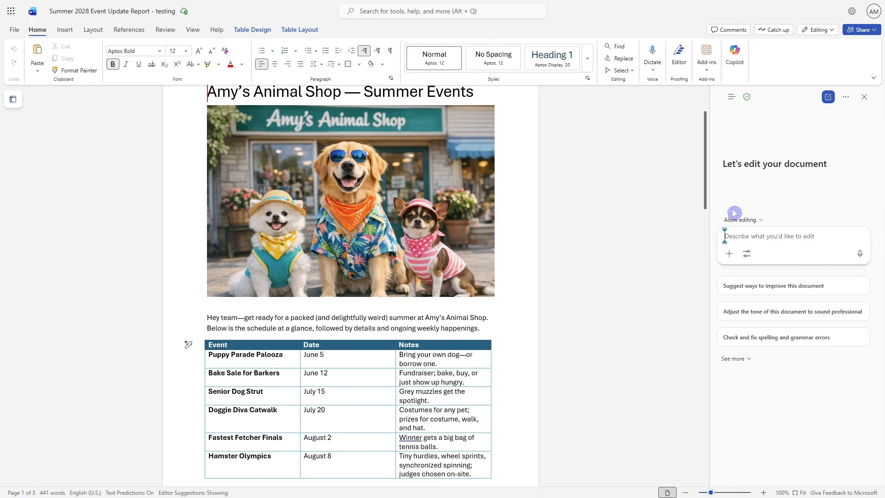
left_click(189, 348)
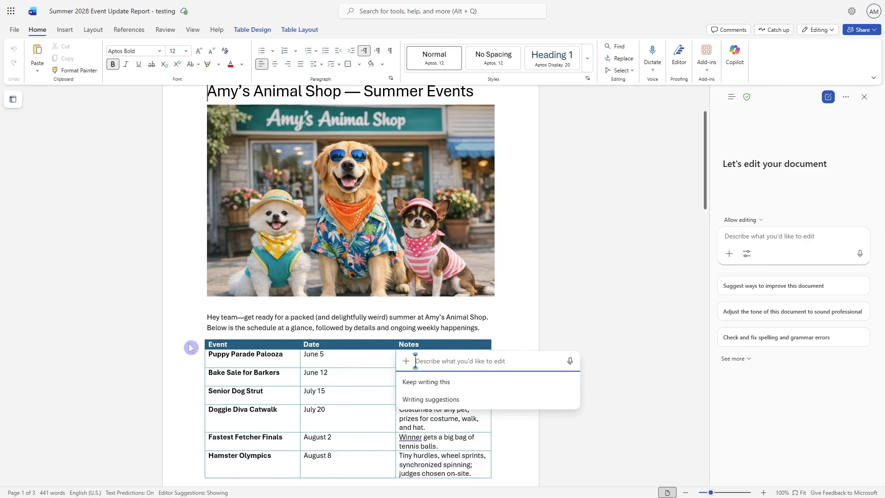
left_click(568, 323)
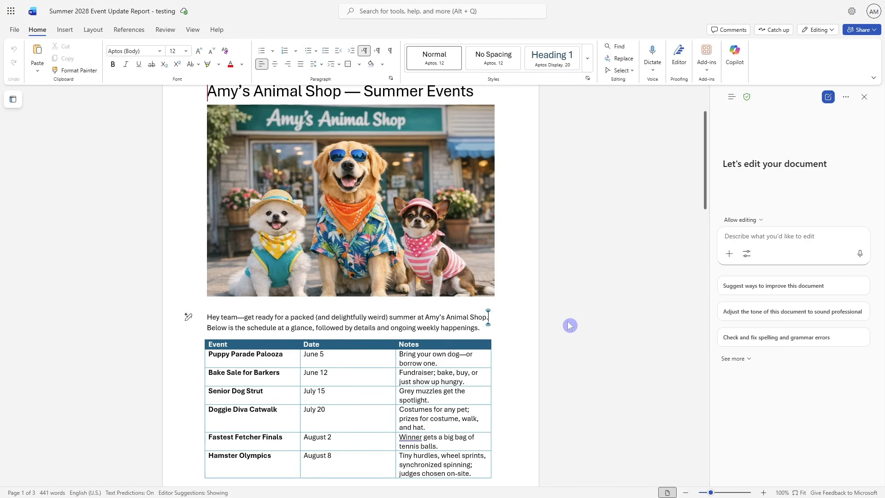
Look at Copilot's editing mode choices, Allow editing and Chat only, without changing the mode.
left_click(819, 236)
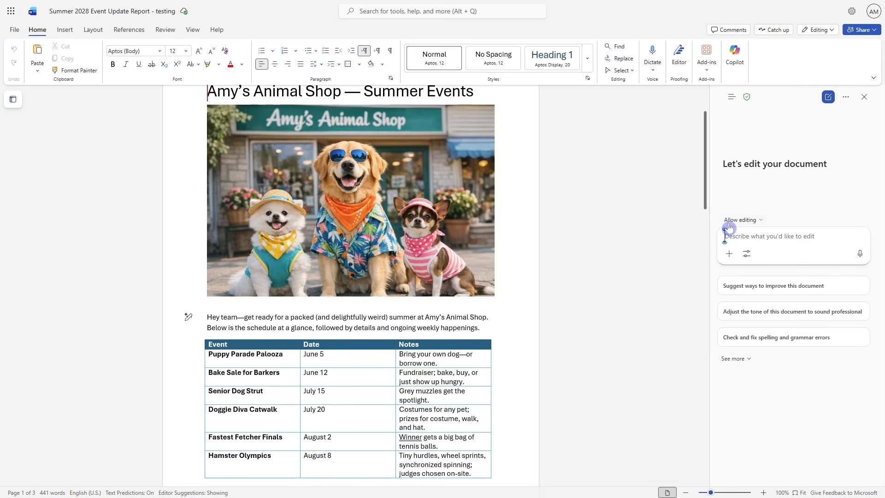
left_click(760, 221)
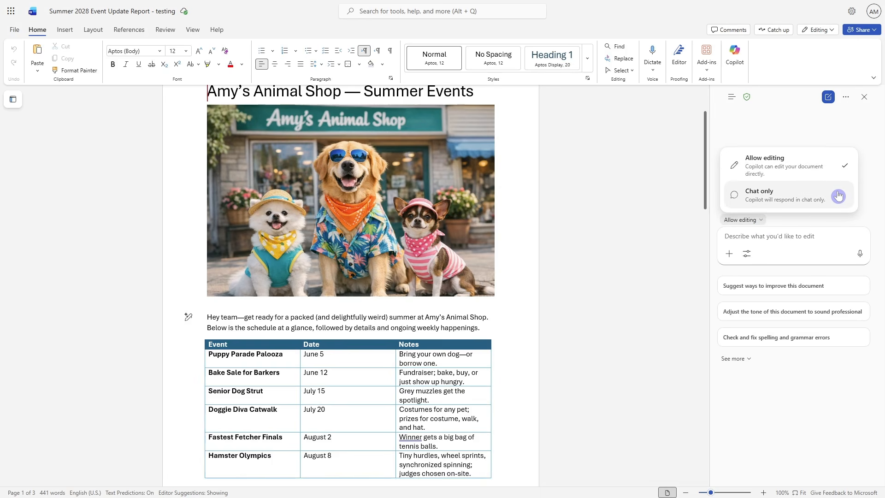
left_click(865, 226)
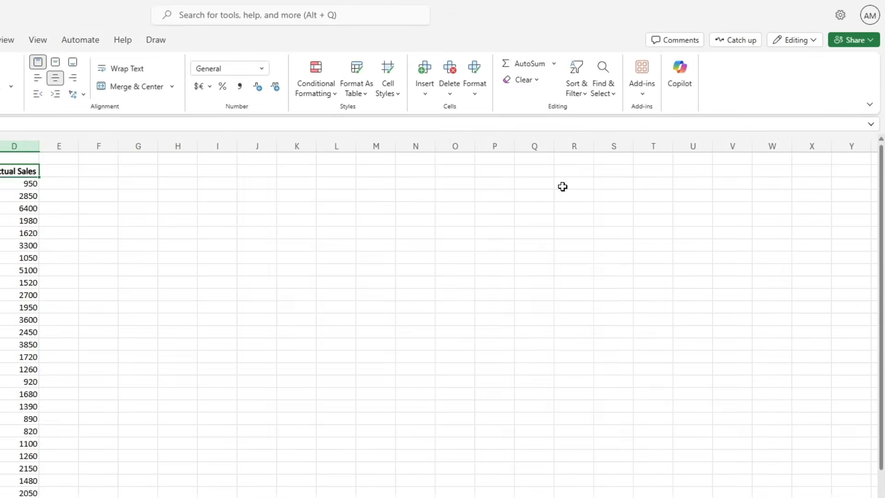
In Excel, draft a Copilot prompt for a Q1 Sales Variance Summary with absolute and percentage differences, >10% highlighting, a Summary Report and a Summary Chart.
left_click(681, 84)
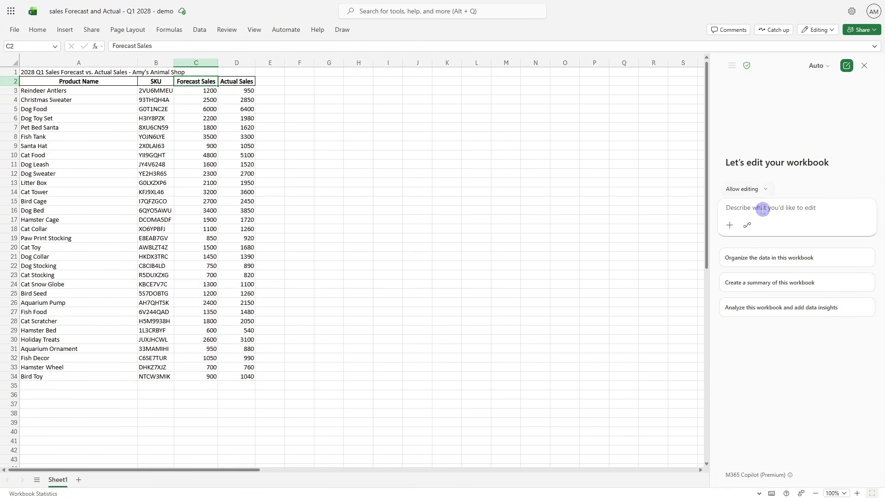
left_click(844, 206)
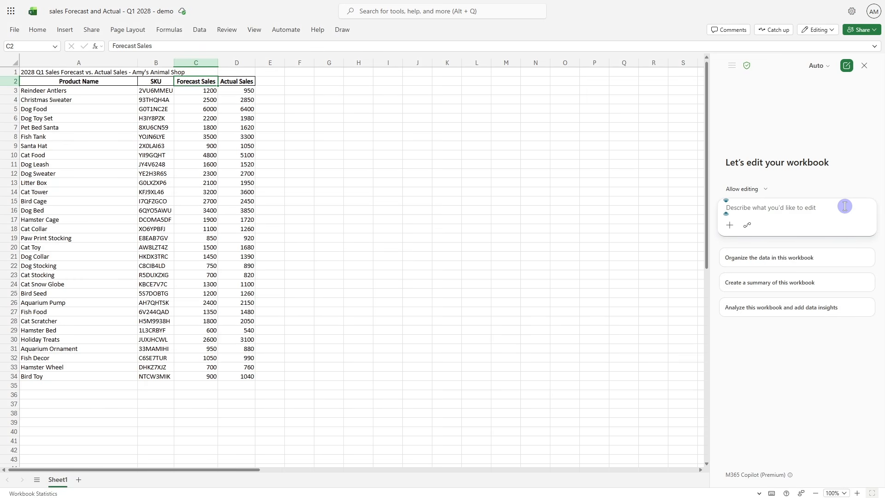
type("Prepare a Q1 Sales Variance Summary comparing forecast sales and actual sales on Sheet1.  Calculate the absolute and percentage differences, highlight variances greater than 10% with conditional formatting. Also generate a Summary Report and a Summary Chart to visualize the data.")
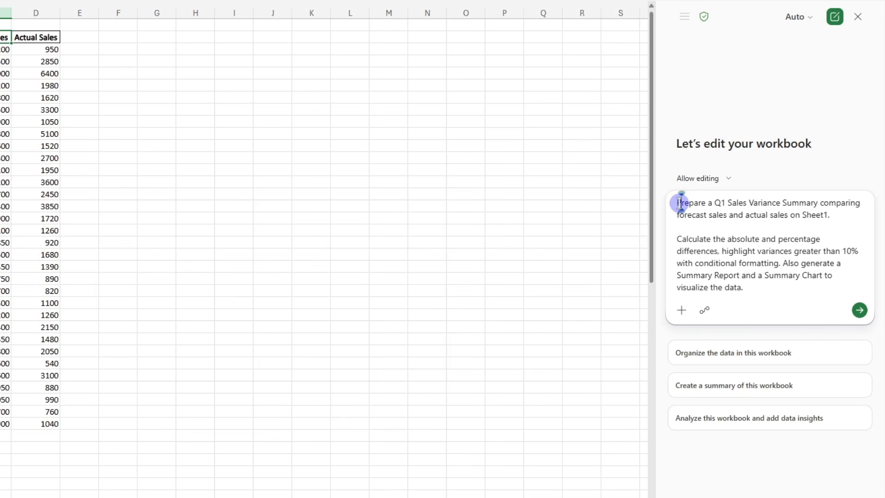
Compare the prompt's references to Q1, forecast sales, actual sales and Sheet1 with the worksheet's title and column headers.
left_click_drag(680, 203, 842, 217)
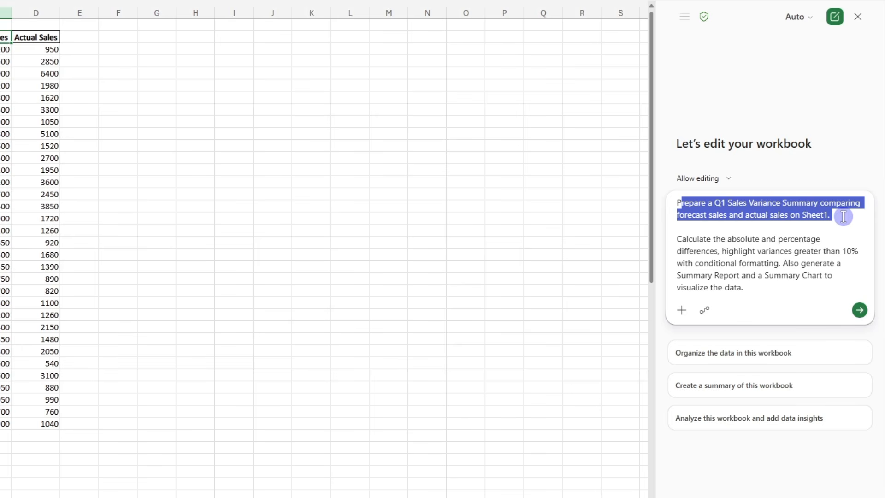
left_click(835, 213)
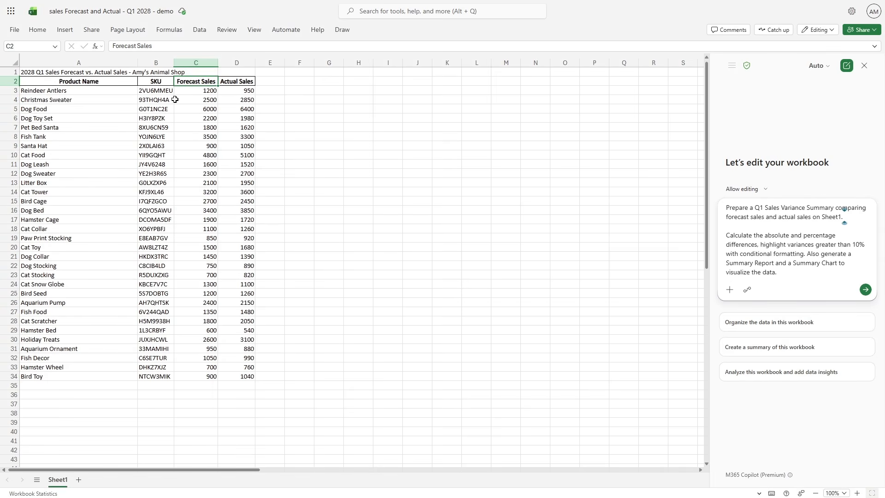
left_click(755, 207)
double_click(756, 207)
left_click(44, 73)
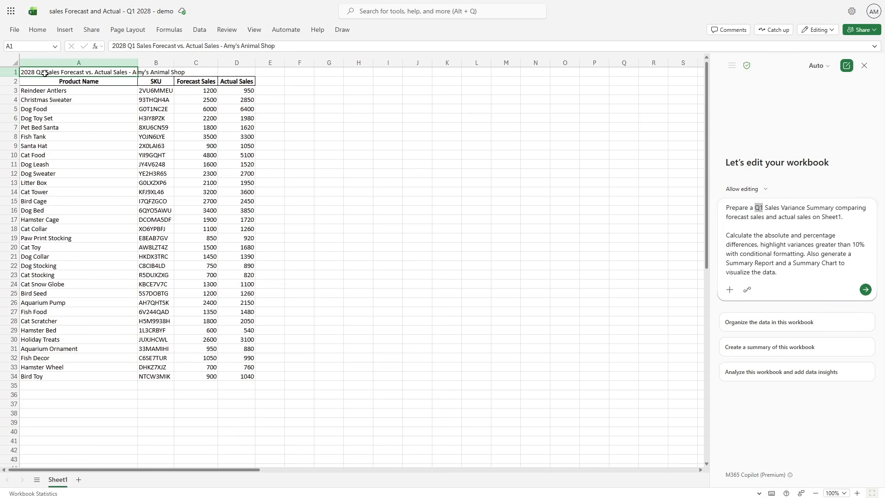
left_click(780, 208)
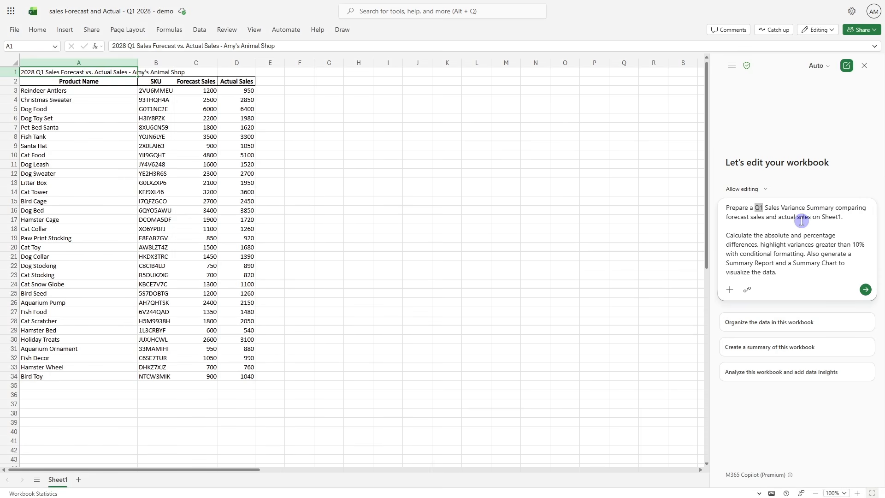
left_click(192, 82)
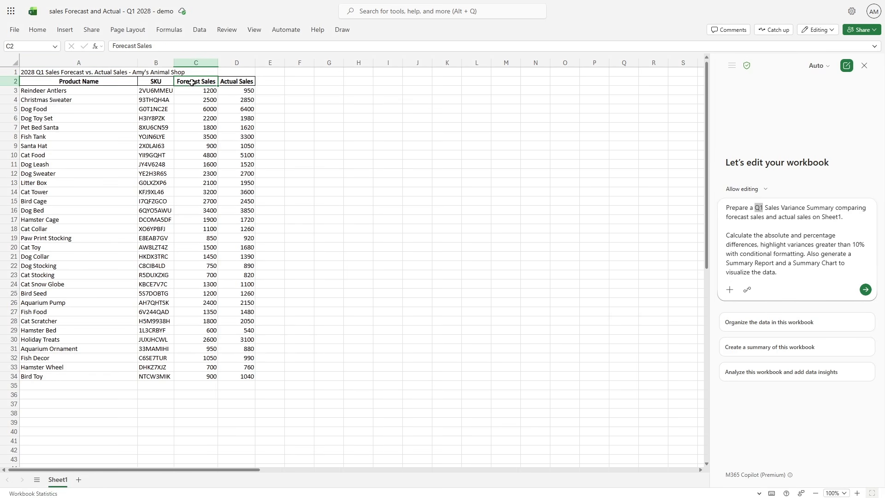
left_click(235, 89)
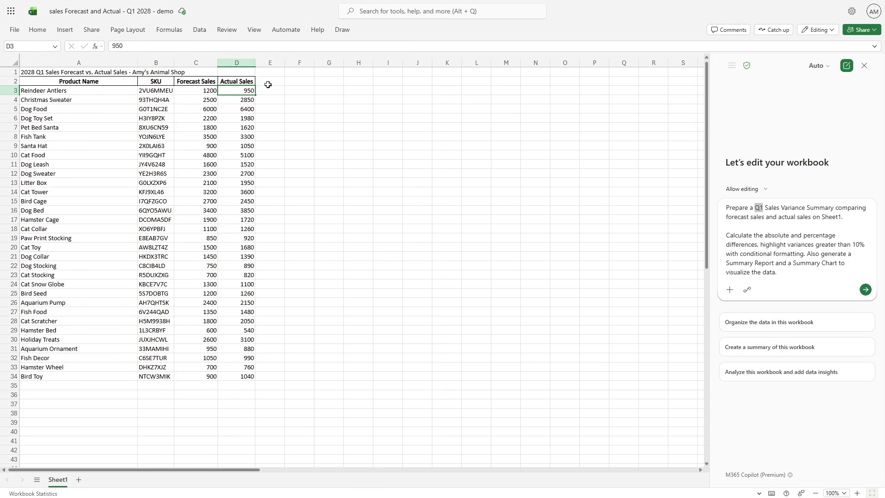
left_click(240, 80)
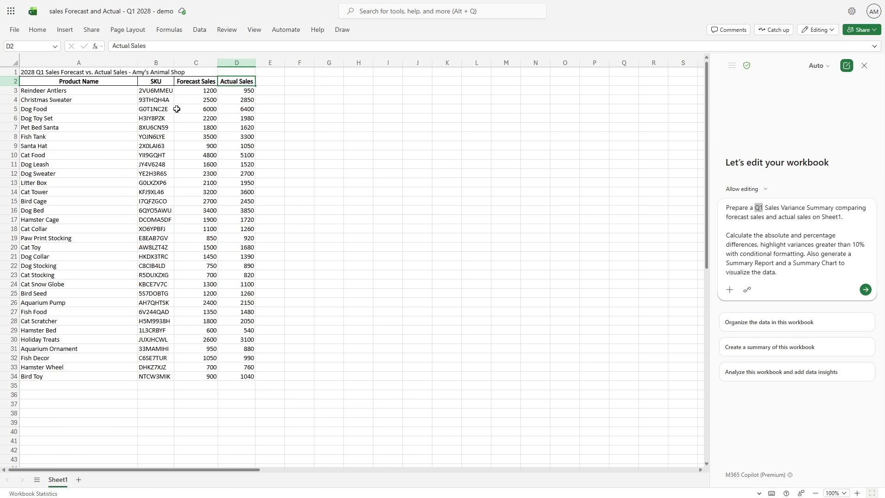
left_click(812, 214)
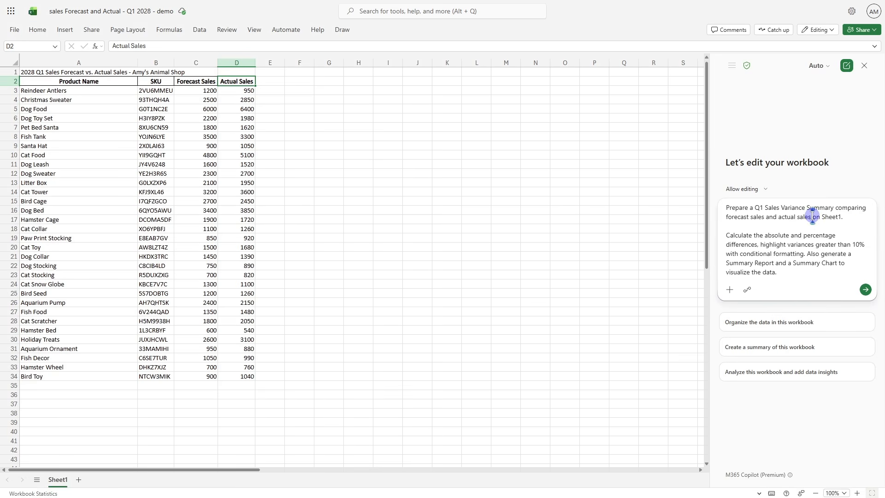
left_click_drag(812, 215, 844, 217)
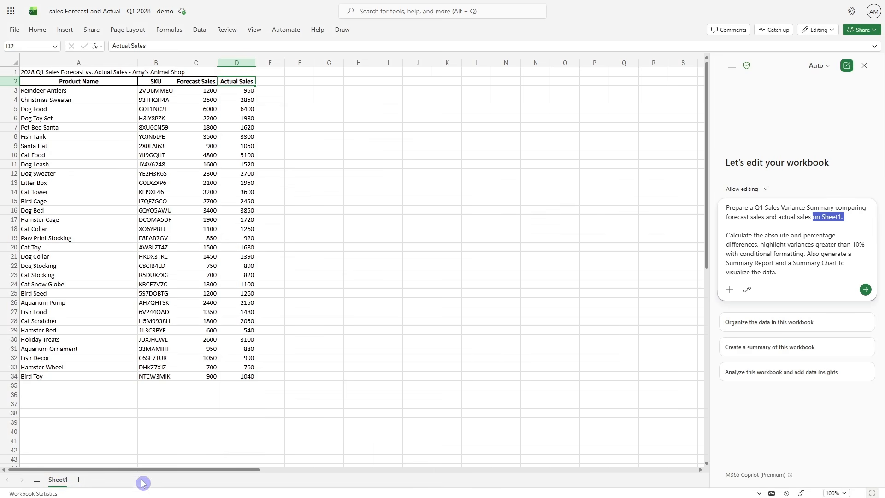
left_click(836, 217)
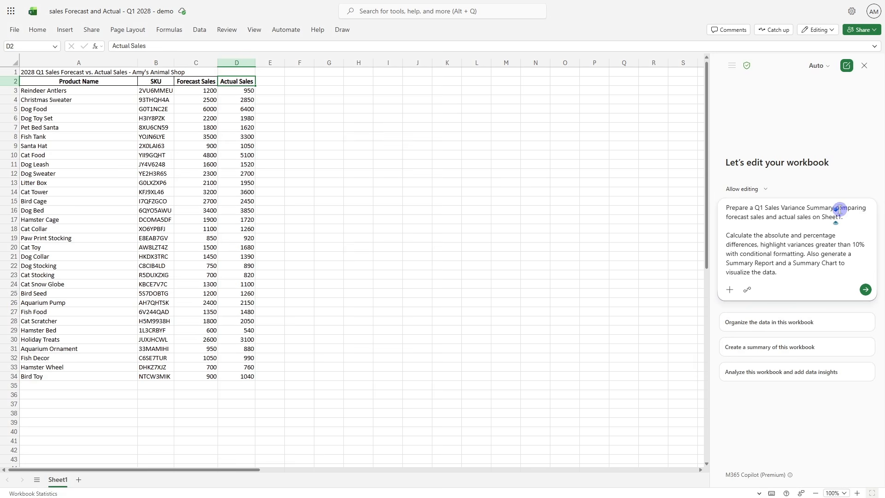
Submit the Q1 Sales Variance Summary prompt to Copilot.
left_click(791, 273)
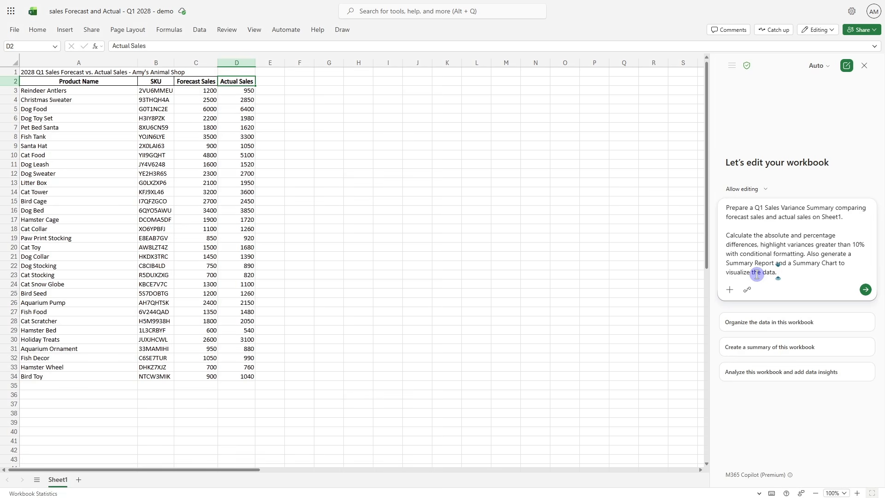
left_click(866, 290)
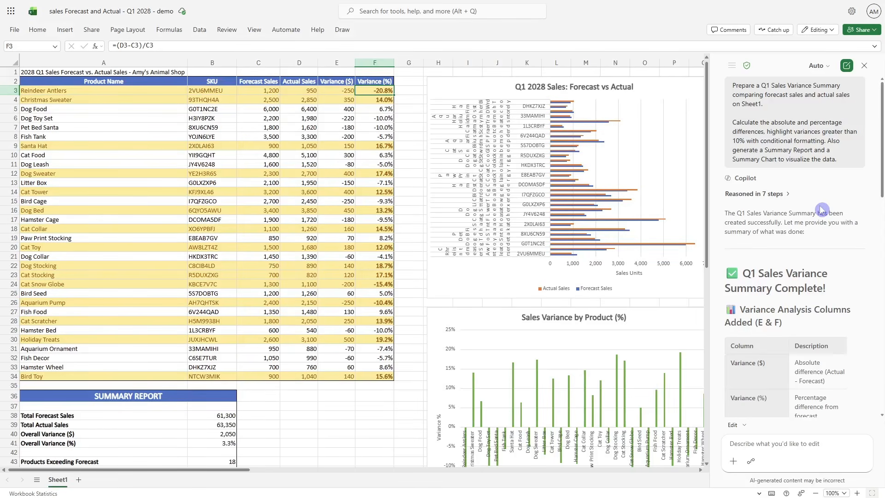
Review Copilot's reasoning steps and closing summary, along with the Summary Report and variance chart on the sheet.
left_click(788, 196)
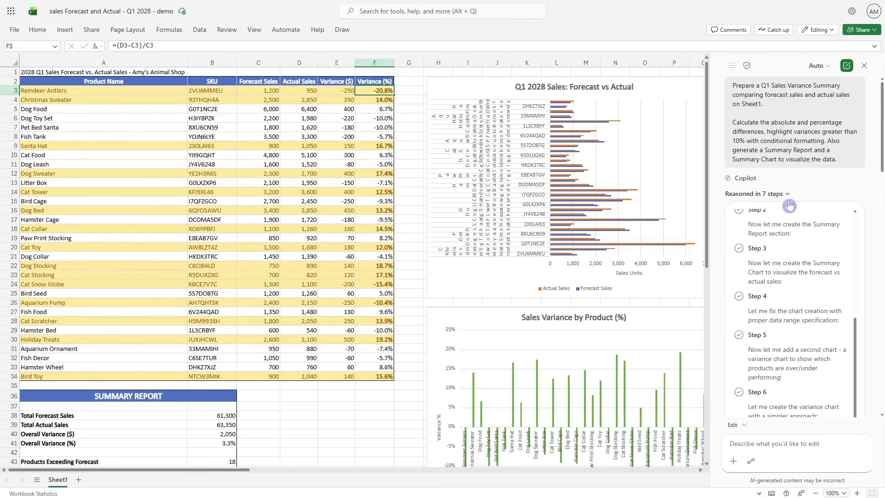
left_click_drag(854, 343, 862, 364)
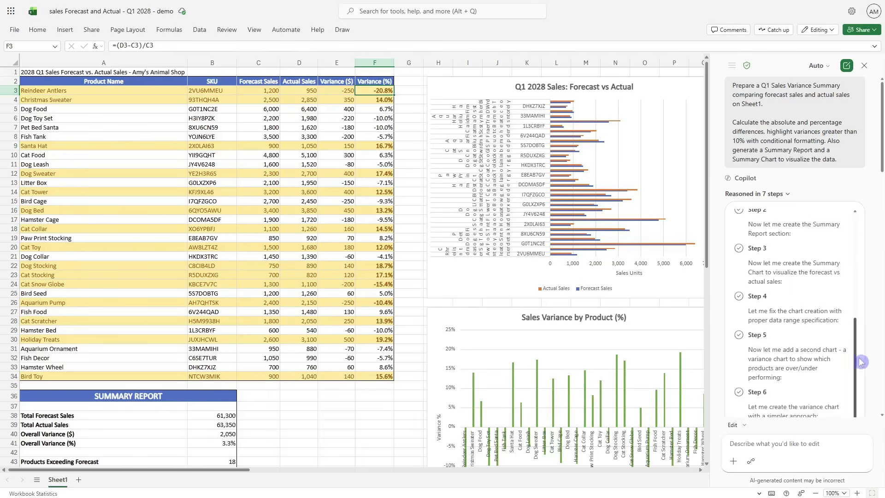
left_click(788, 195)
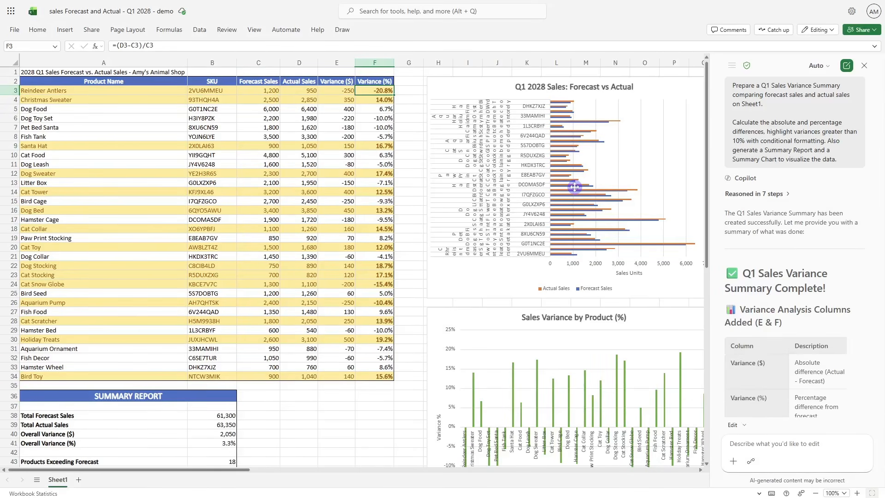
left_click_drag(881, 140, 881, 373)
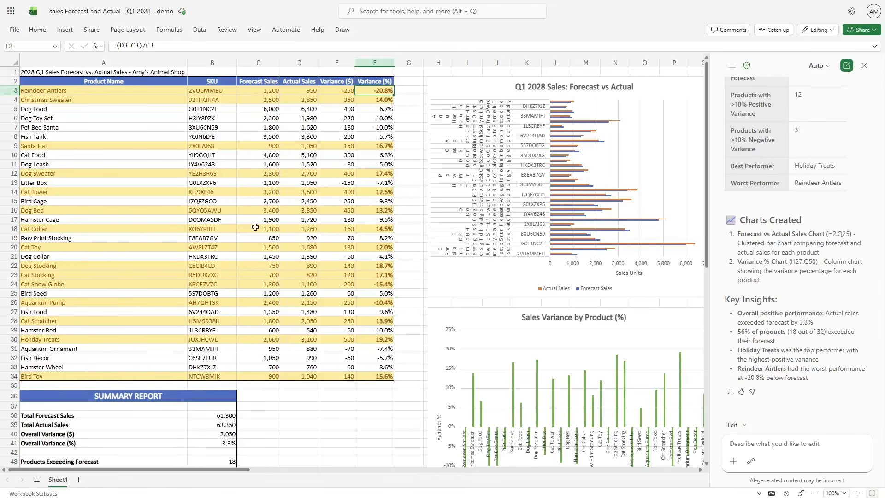
scroll(506, 381, "down", 7)
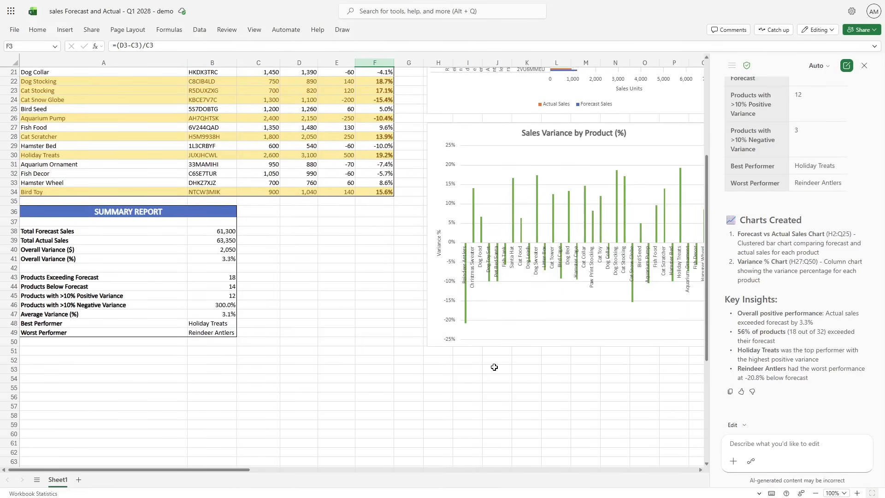
left_click(765, 445)
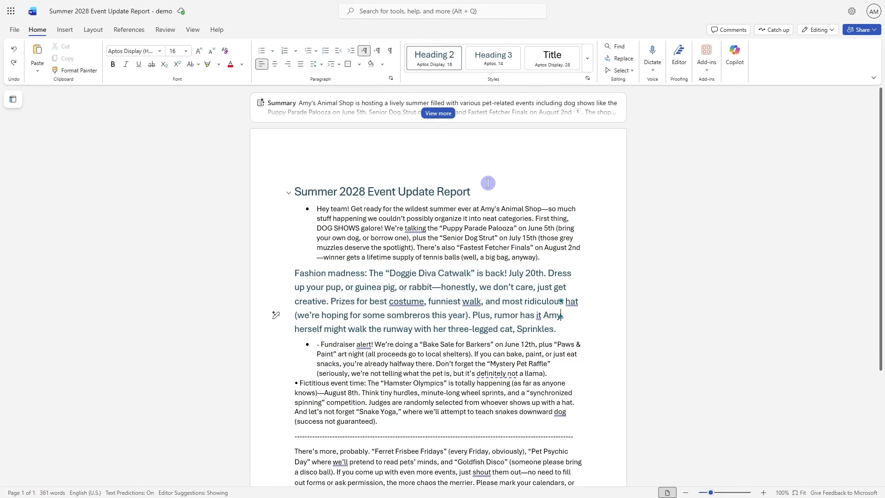
Switch to the Summer 2028 Event Update Report in Word and examine the formatting of its bullets and paragraphs.
scroll(487, 183, "down", 3)
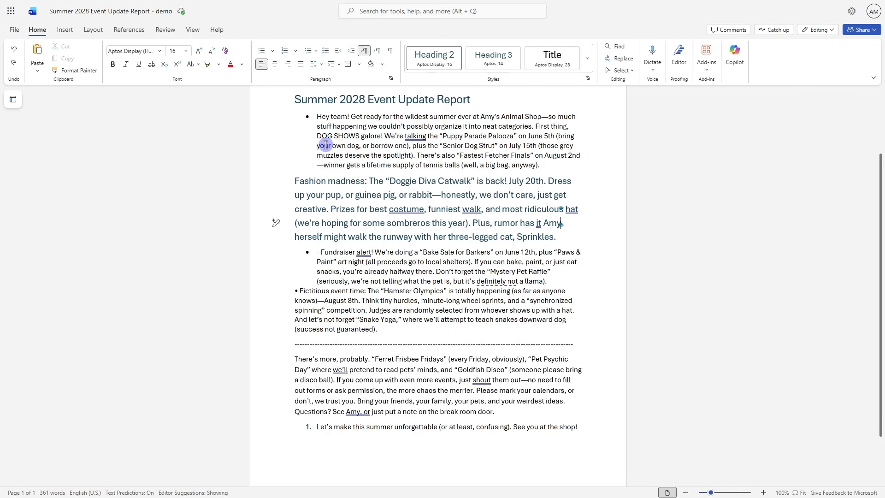
left_click(321, 118)
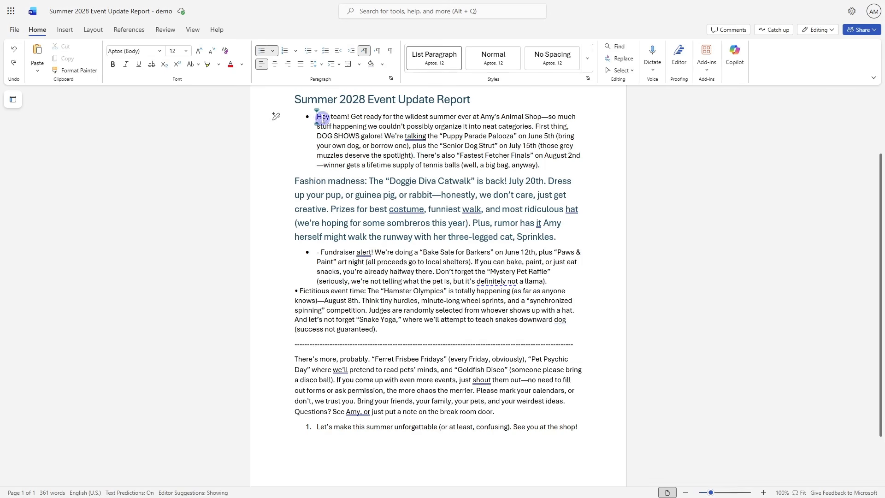
left_click(316, 253)
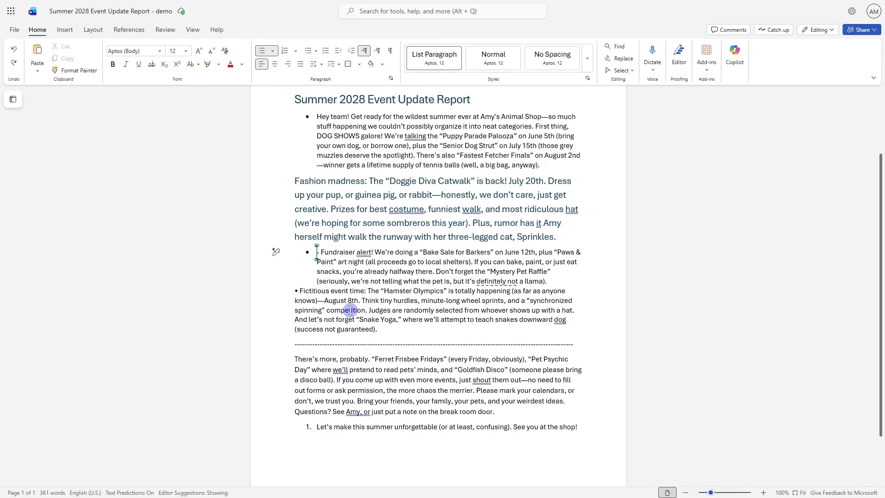
left_click(408, 261)
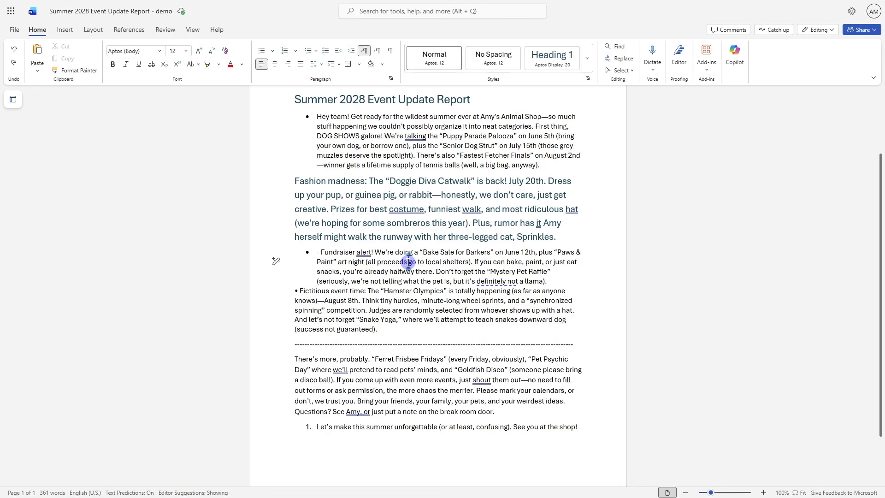
Ask Copilot to make the report's structure and formatting consistent with headings, section spacing and consistent fonts, reorganizing messy sections into subheadings, tables or lists.
left_click(418, 203)
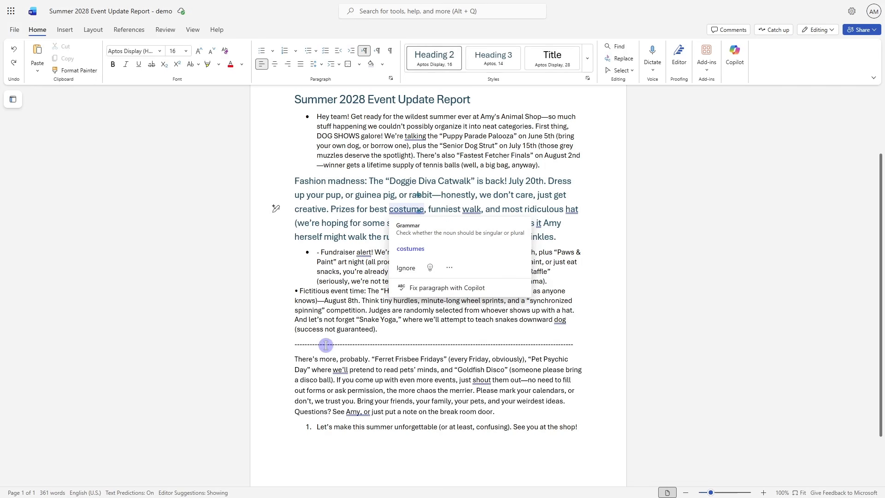
left_click_drag(325, 345, 533, 346)
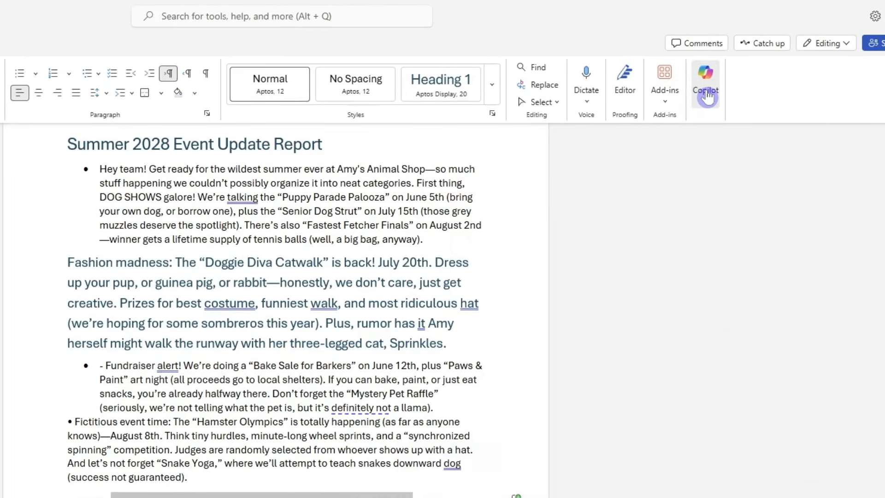
left_click(708, 97)
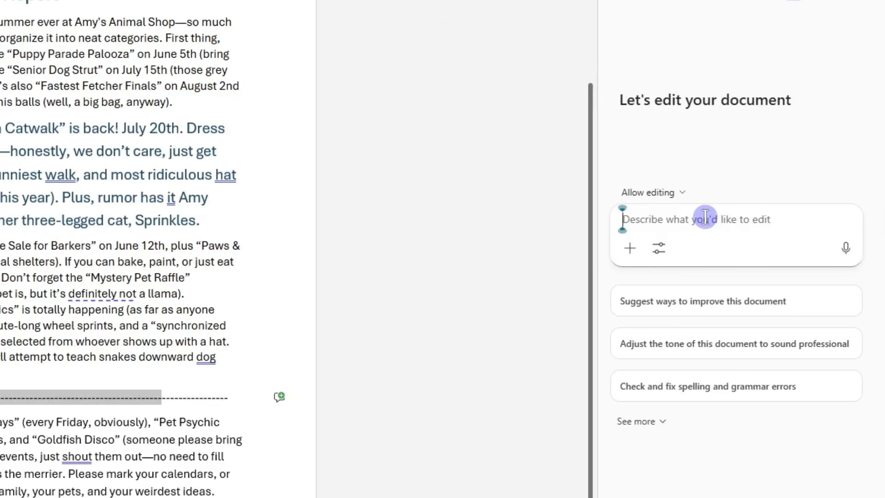
type("Make the structure and formatting consistent and easy to scan—add headings, spacing between sections and consistent fonts. Reorganize any long or messy sections into clearer chunks using subheadings, tables or lists where helpful.")
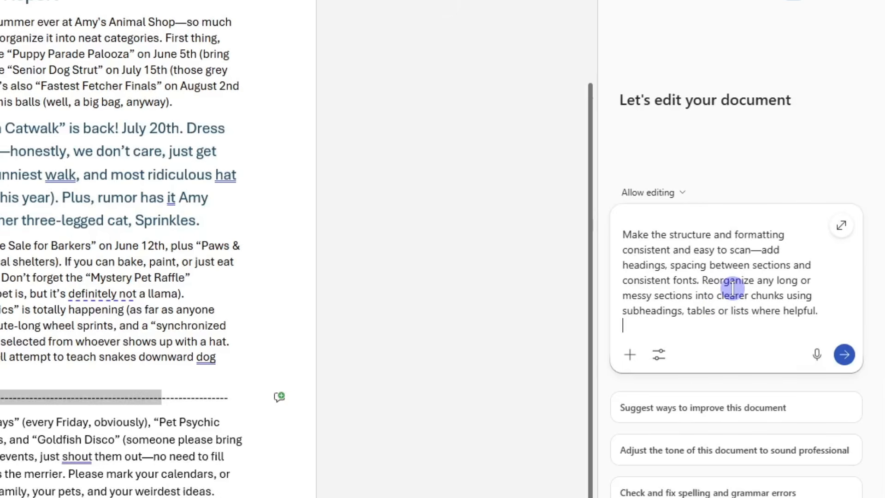
left_click(844, 355)
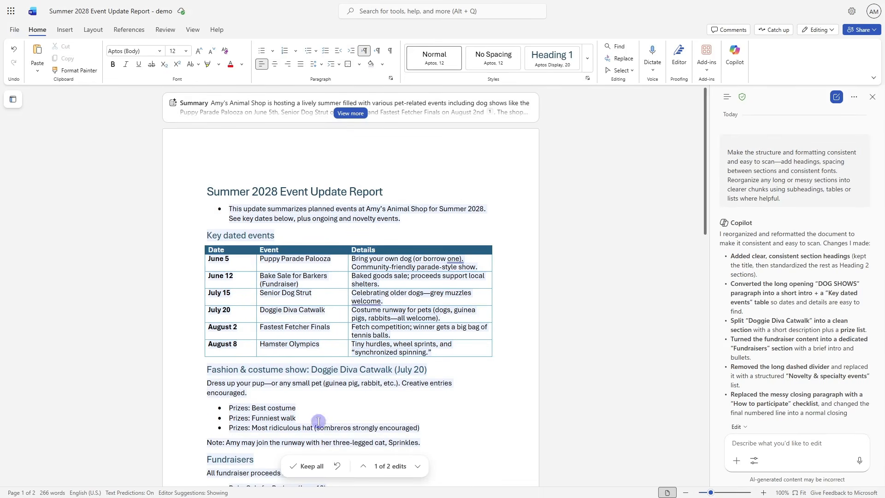
Review the restructured report, keep all of Copilot's edits, and read its list of changes and follow-up suggestions.
scroll(488, 419, "down", 2)
scroll(476, 413, "down", 10)
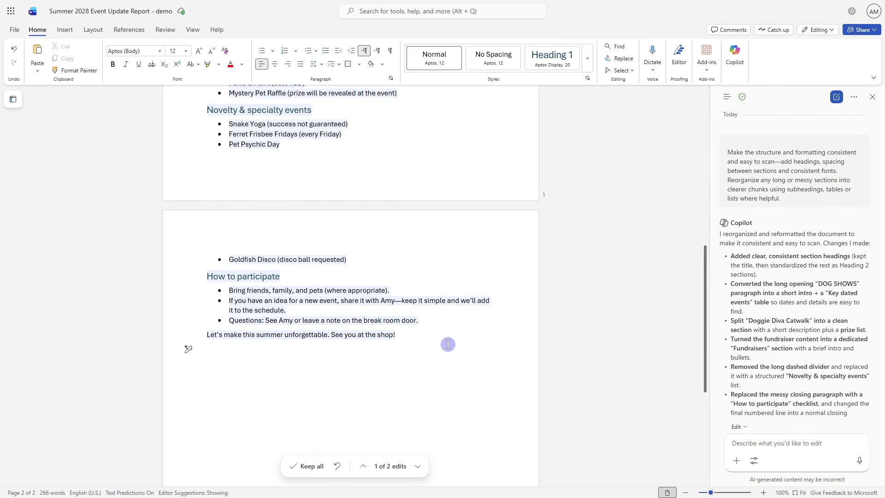
left_click(300, 471)
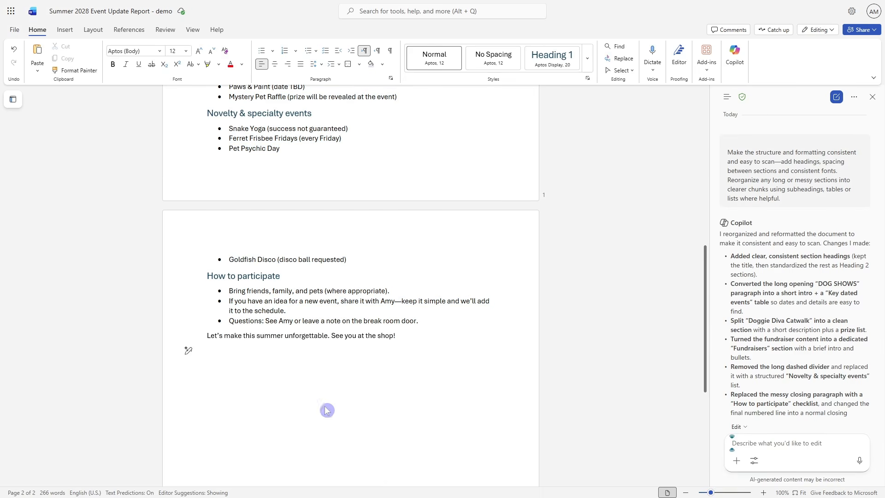
left_click(826, 319)
scroll(827, 319, "down", 4)
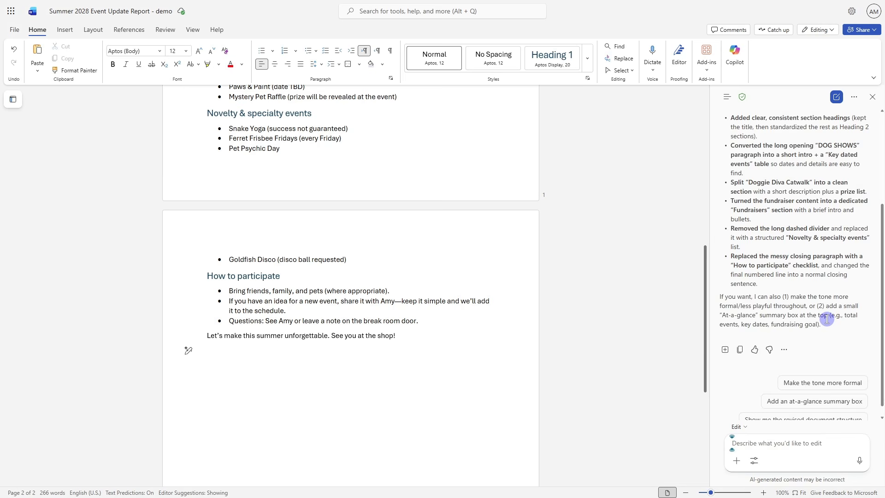
scroll(827, 319, "up", 4)
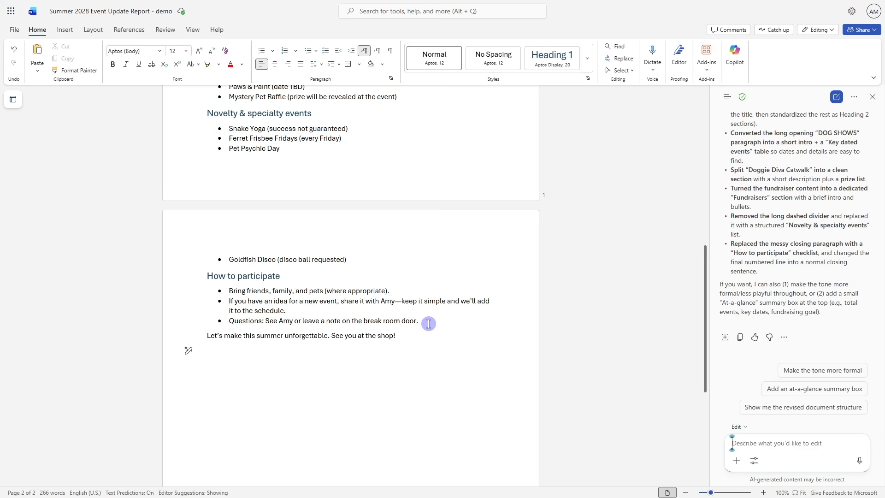
Have Copilot add an end section briefly highlighting the new summer dog apparel showcased at the fashion shows, and keep the edit.
scroll(428, 323, "up", 4)
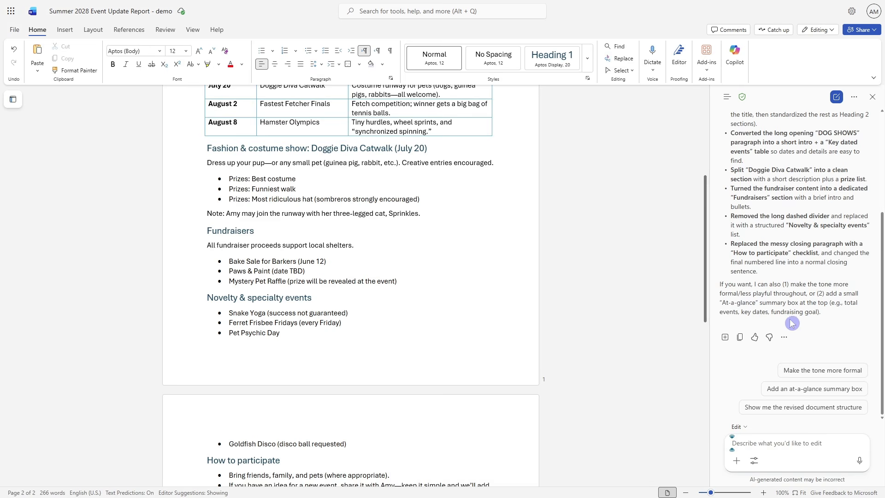
scroll(286, 308, "down", 2)
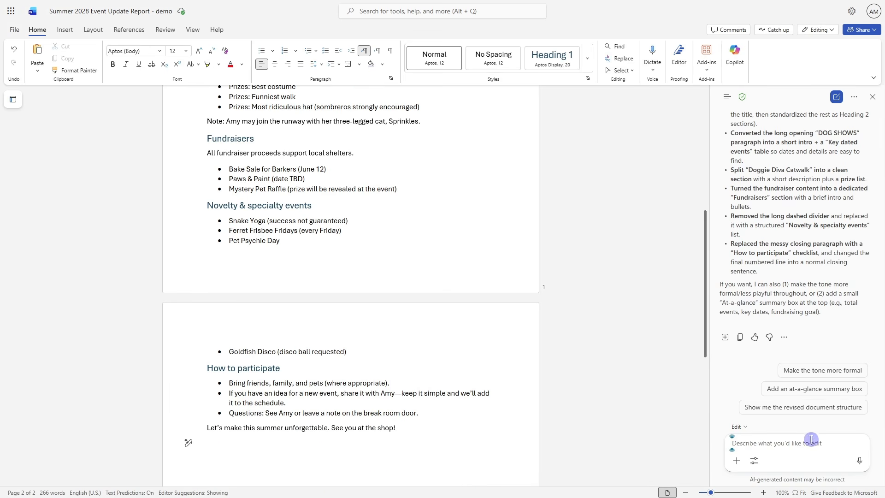
type("Add a section at the end to briefly highlight the new dog apparel that we are launching for summer. We will be showcasing these at the fashion shows.")
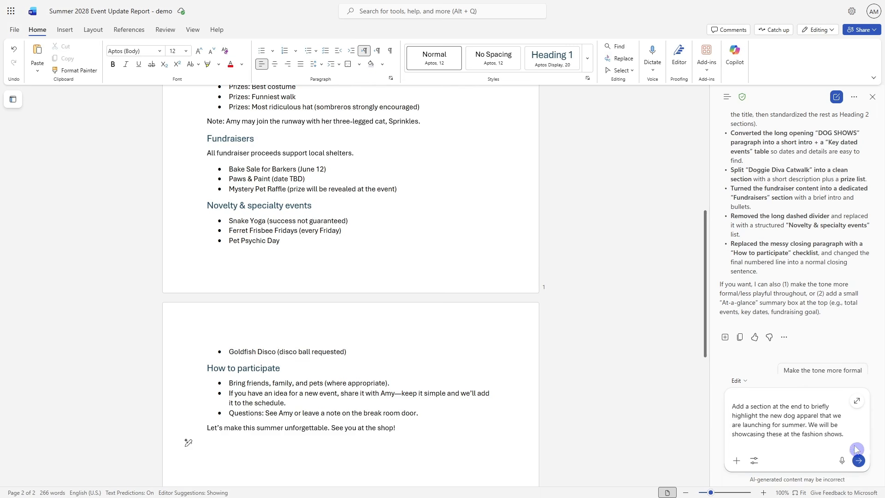
left_click(860, 461)
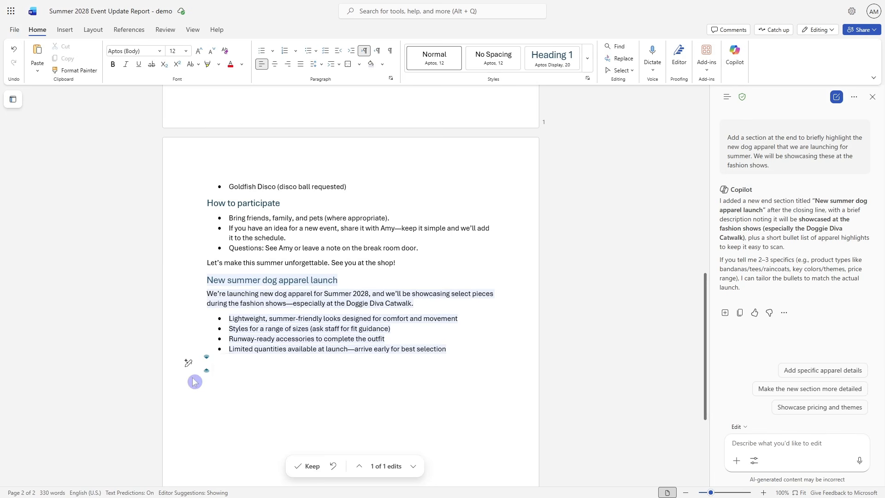
left_click(311, 467)
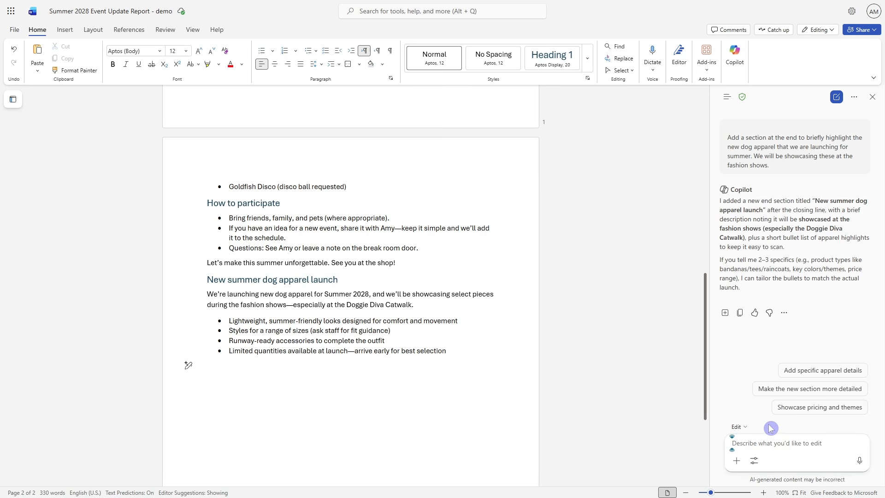
Set Copilot to Chat only and have it generate an image of three dogs rocking the new summer dog apparel outside Amy's Animal Shop.
scroll(459, 355, "up", 5)
scroll(459, 357, "up", 3)
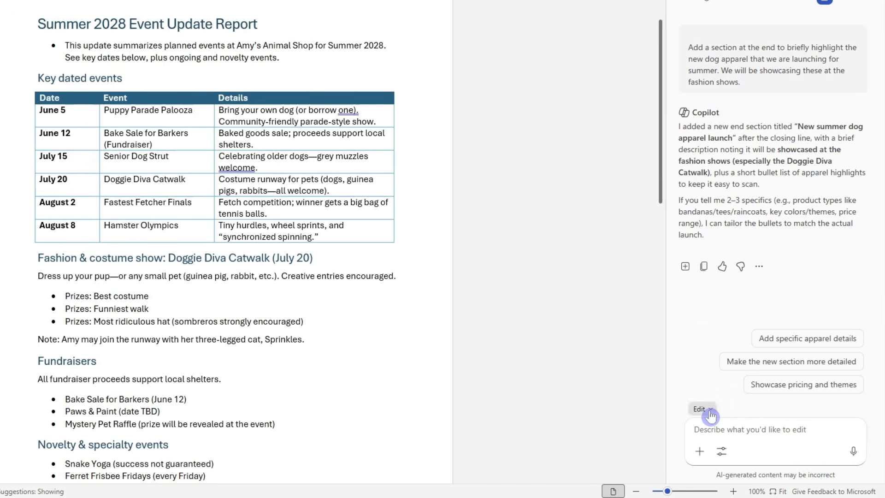
left_click(710, 415)
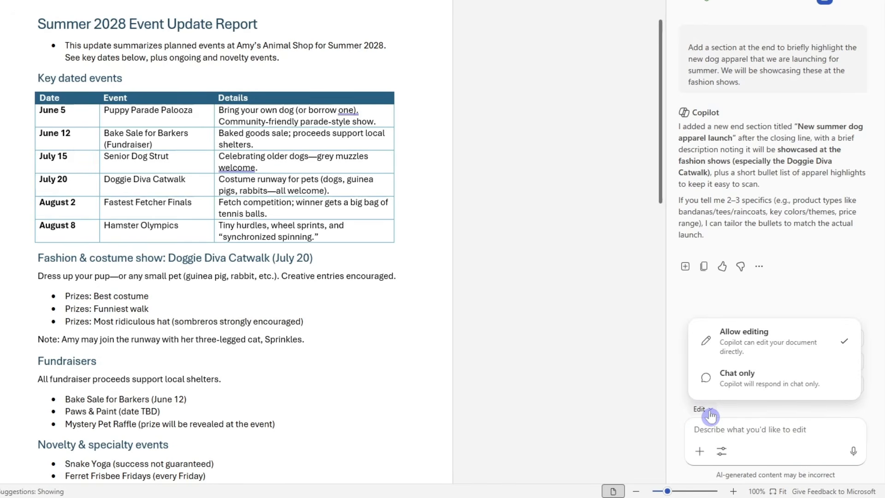
left_click(809, 386)
left_click(762, 430)
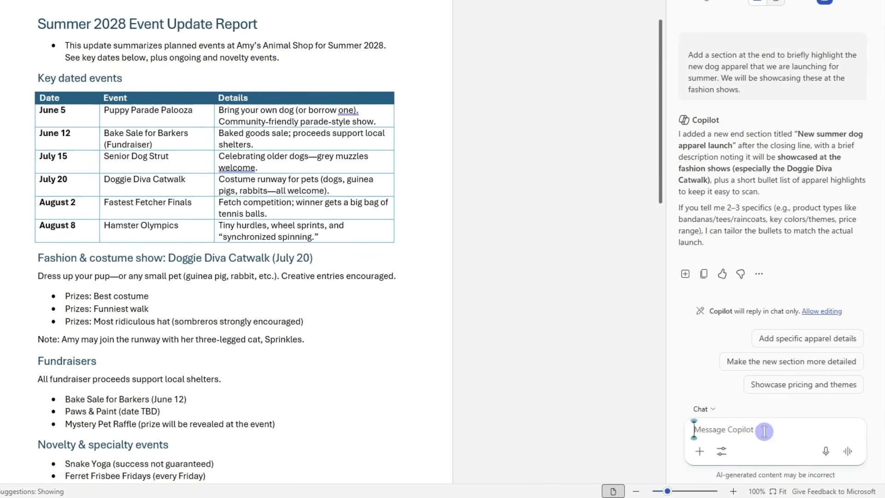
type("generate an image of three dogs rocking the new summer dog apparel outside of Amy's Animal Shop")
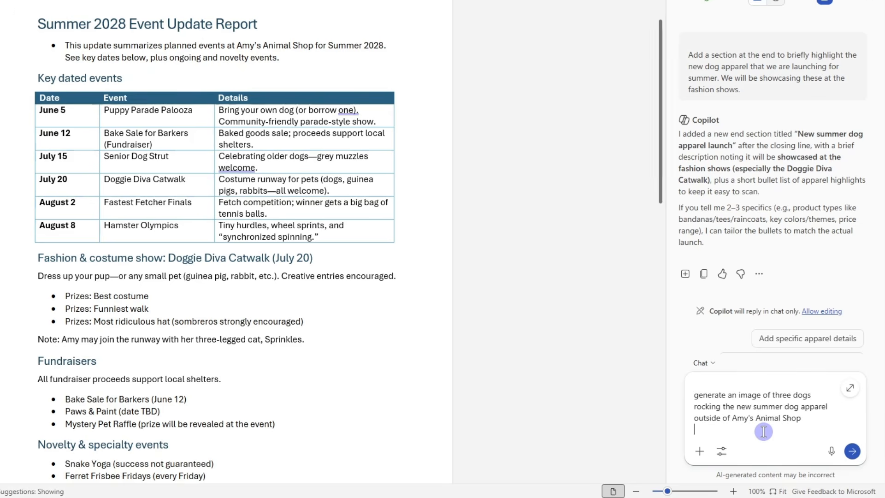
key("Return")
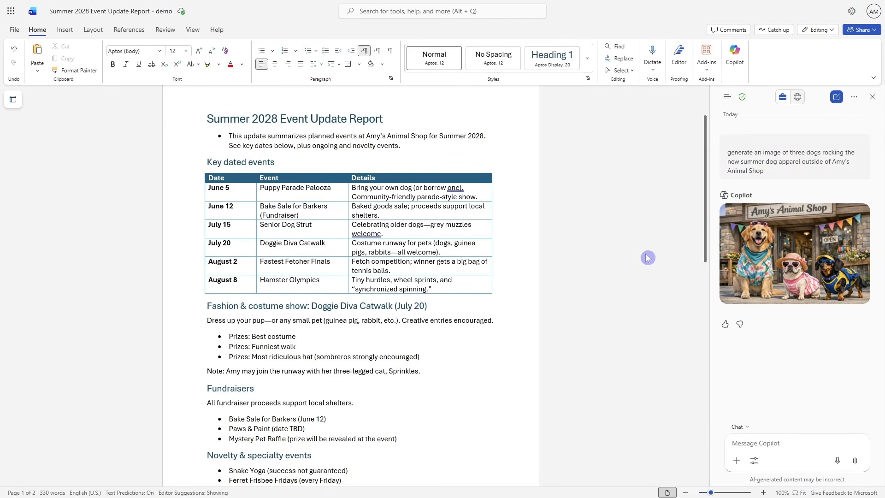
Insert the generated dog image on a new line directly below the Summer 2028 Event Update Report title.
left_click(408, 116)
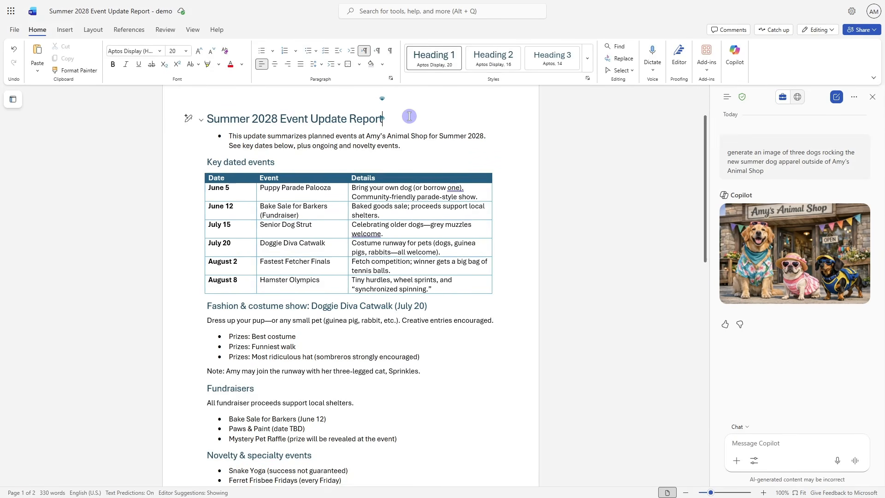
key("Return")
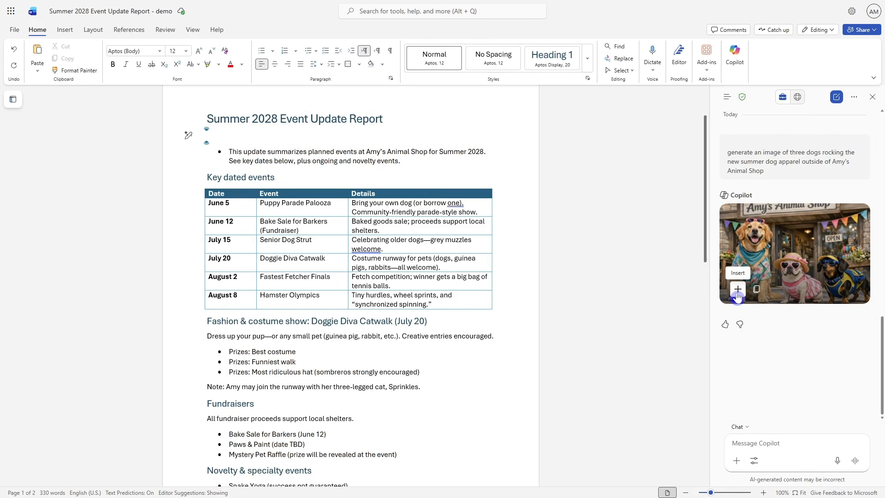
left_click(738, 289)
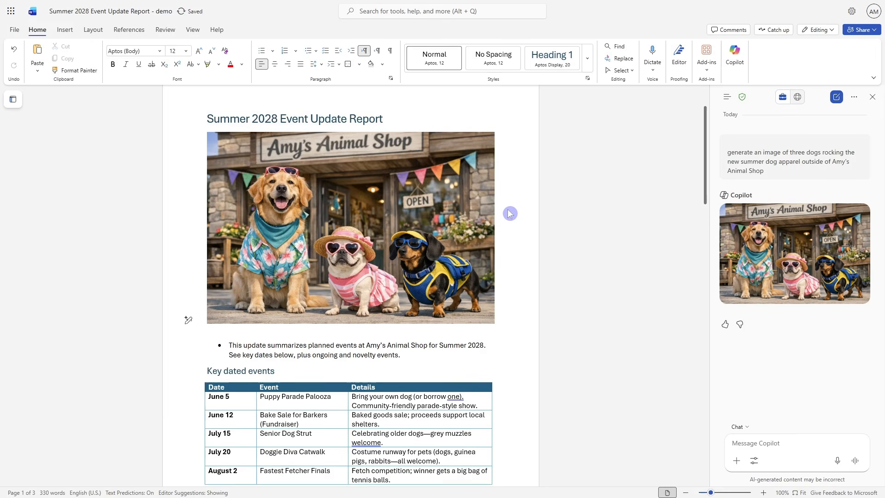
Review the report's layout from the inserted image through the Key dated events table and the sections after it.
scroll(509, 213, "down", 3)
scroll(508, 211, "down", 9)
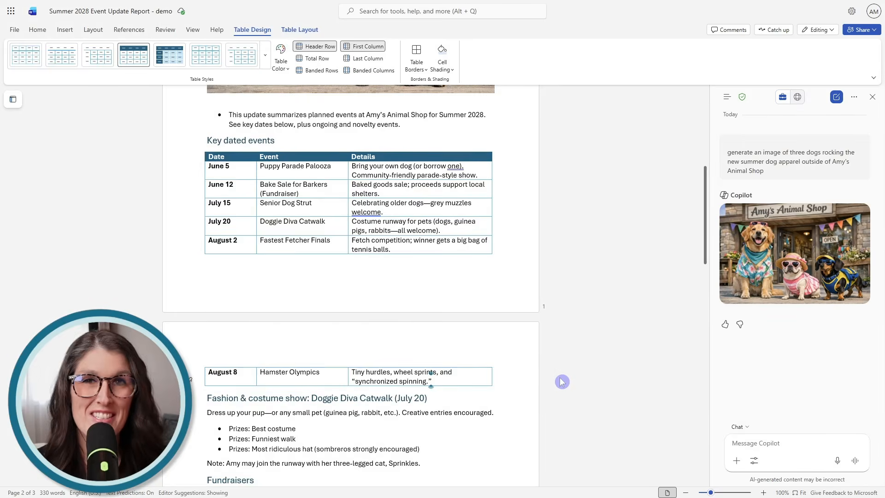
scroll(561, 381, "up", 5)
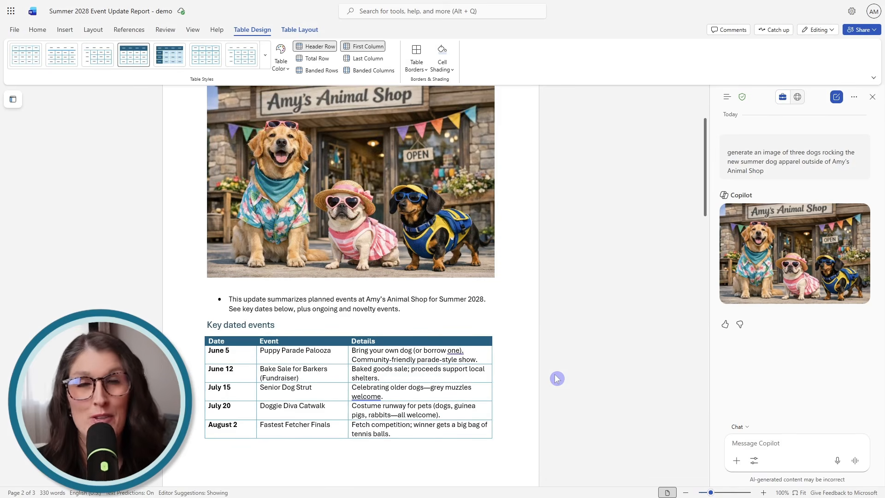
scroll(556, 378, "up", 4)
scroll(556, 377, "down", 6)
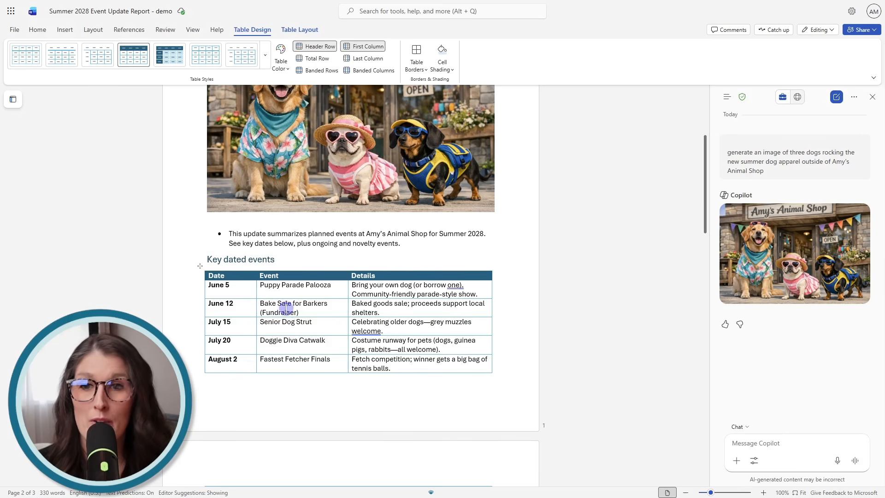
left_click_drag(206, 275, 455, 365)
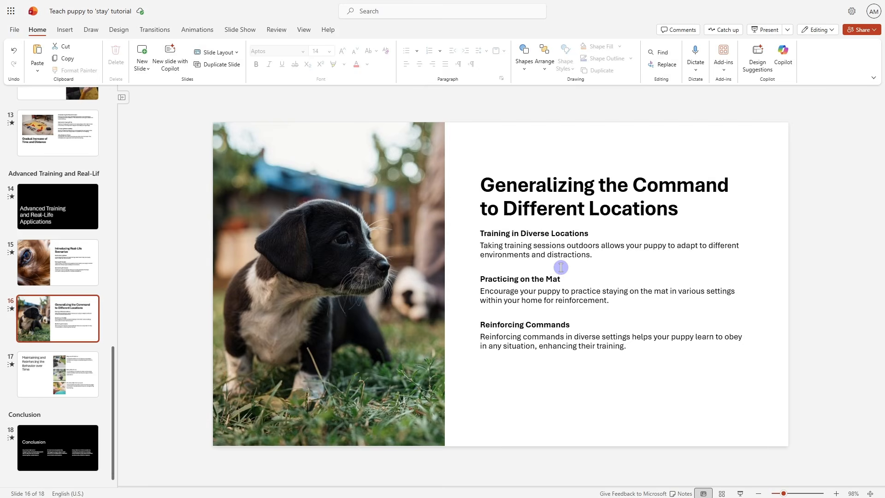
Switch to the puppy 'stay' tutorial in PowerPoint and enter a Copilot prompt to transform slide 16's text into smart art with icons.
left_click(783, 59)
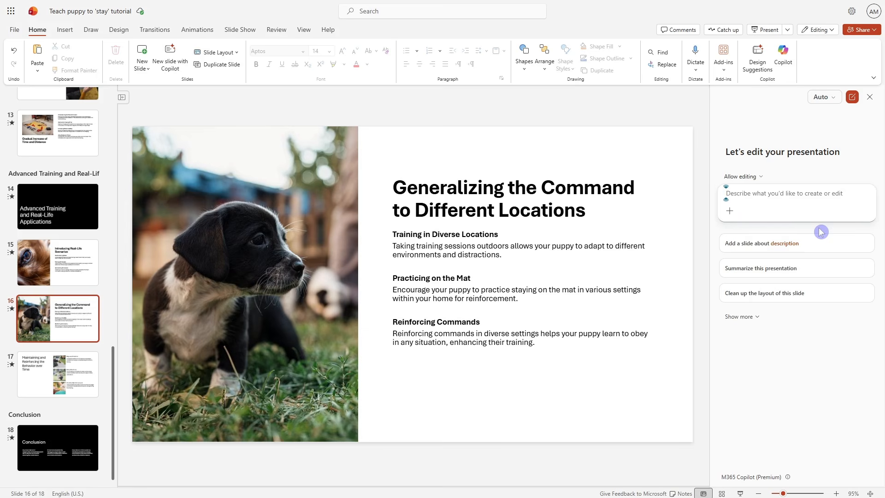
type("transform the text on this page into smart art with icons")
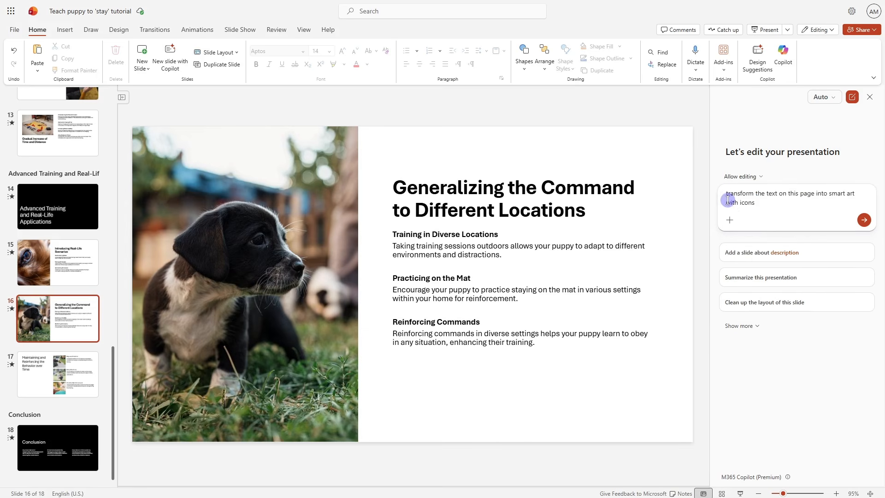